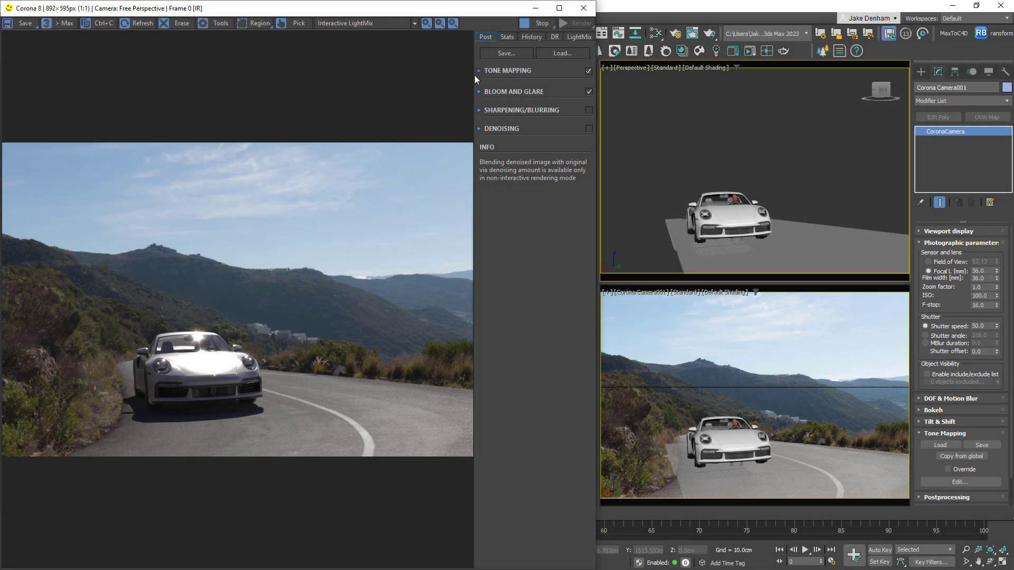
Set the tone mapping's Simple Exposure to 1, White Balance to about 7920, Contrast to 2 and Saturation to about -0.09
click(479, 71)
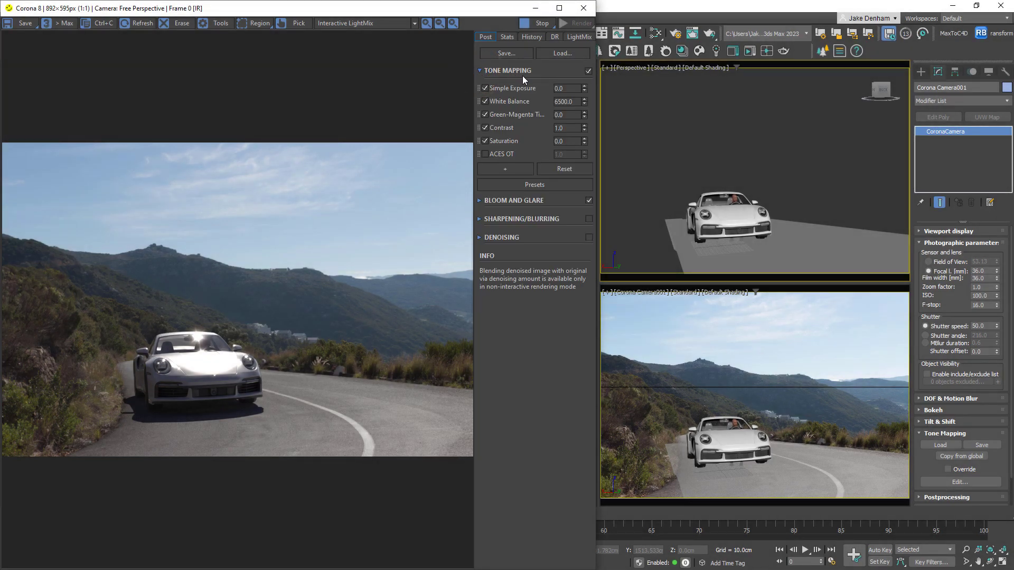
click(563, 89)
text(1)
key(Return)
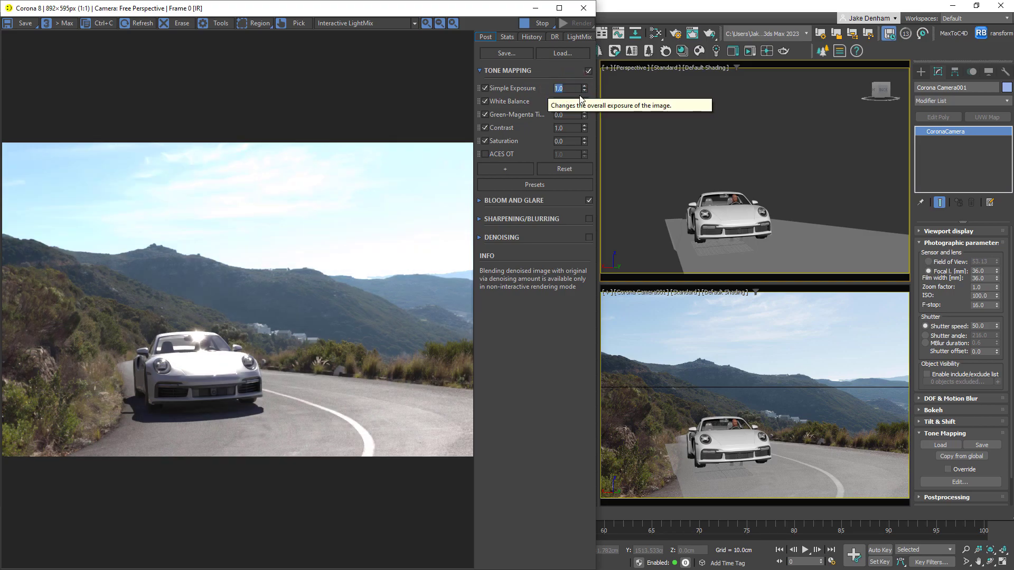
drag(585, 102, 585, 151)
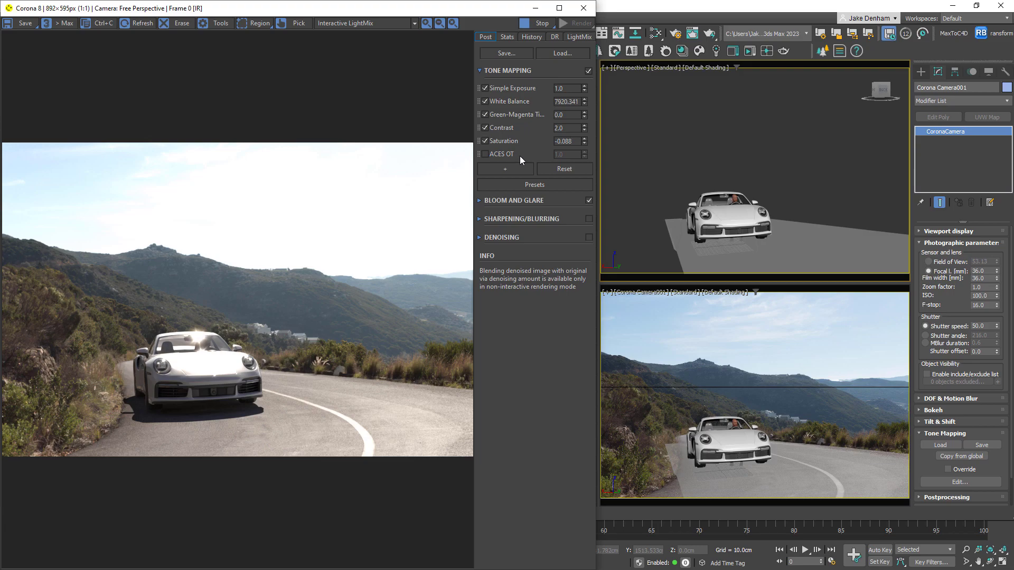
Enable ACES OT and add an enabled LUT operator at the end of the tone mapping stack
mouse_move(511, 159)
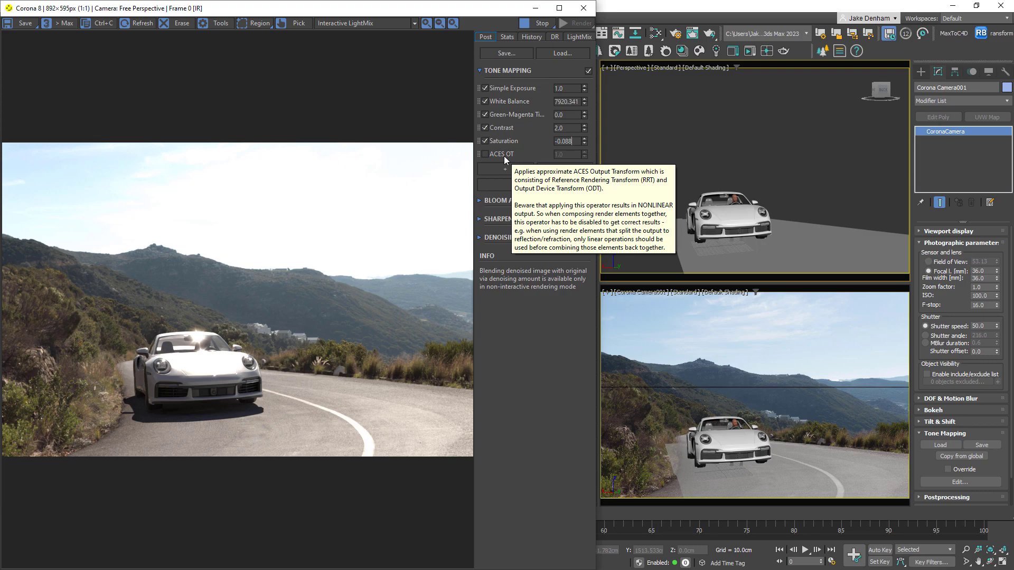
click(486, 155)
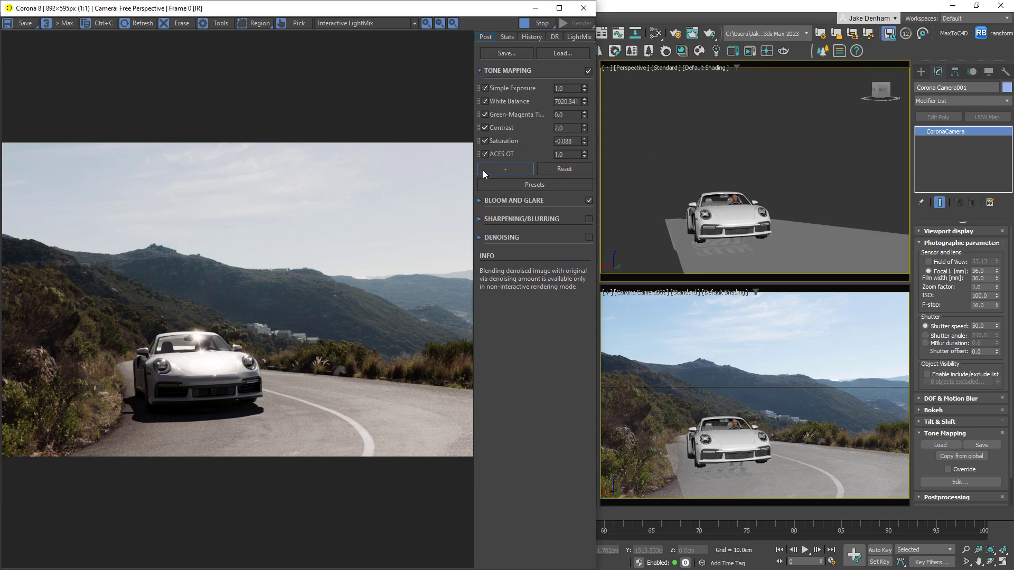
click(483, 170)
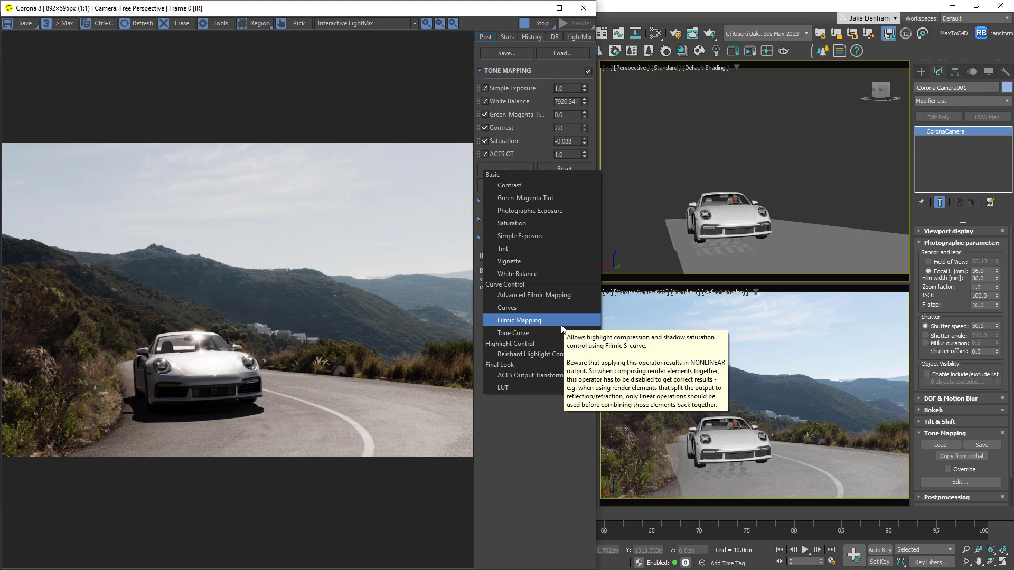
click(532, 388)
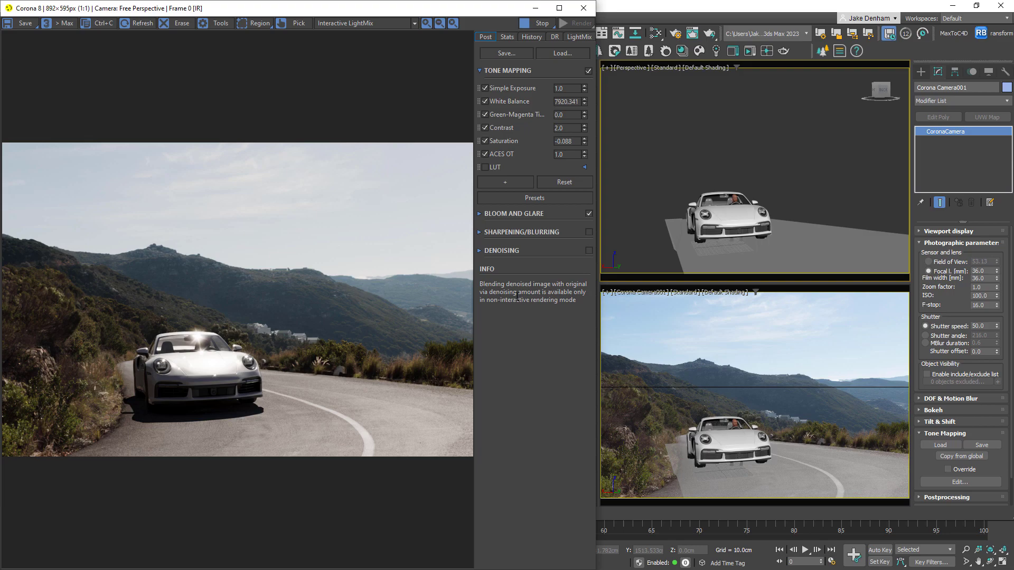
click(486, 166)
Reorder White Balance below the LUT operator, compare the render with and without it, and delete it
drag(521, 103, 526, 170)
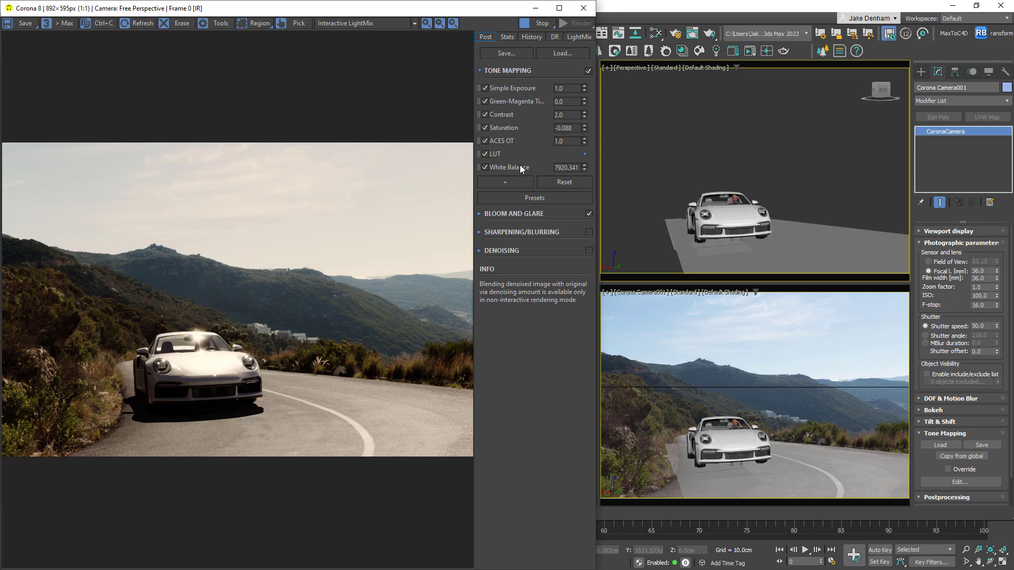
click(484, 168)
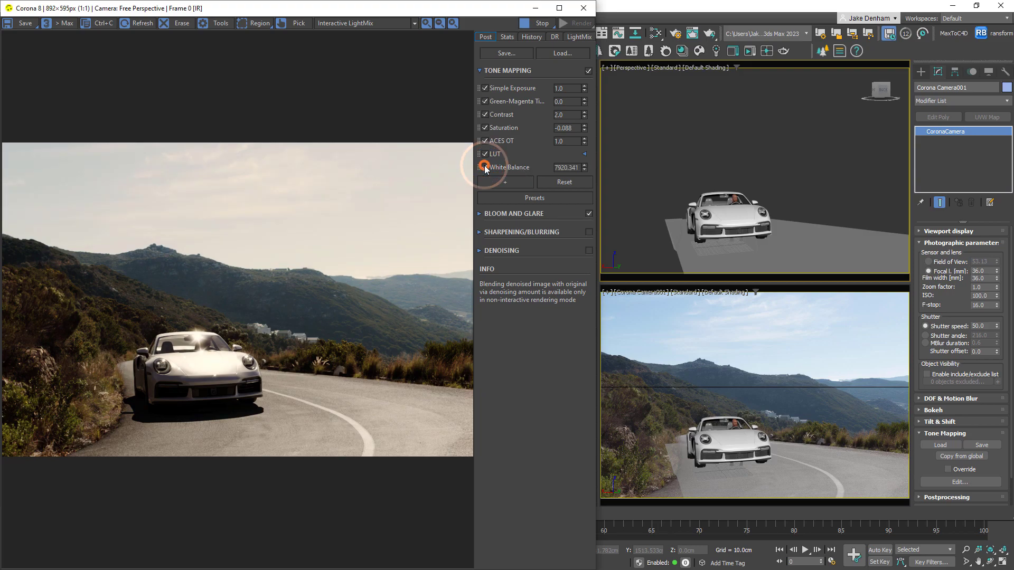
click(484, 167)
right_click(497, 167)
click(504, 174)
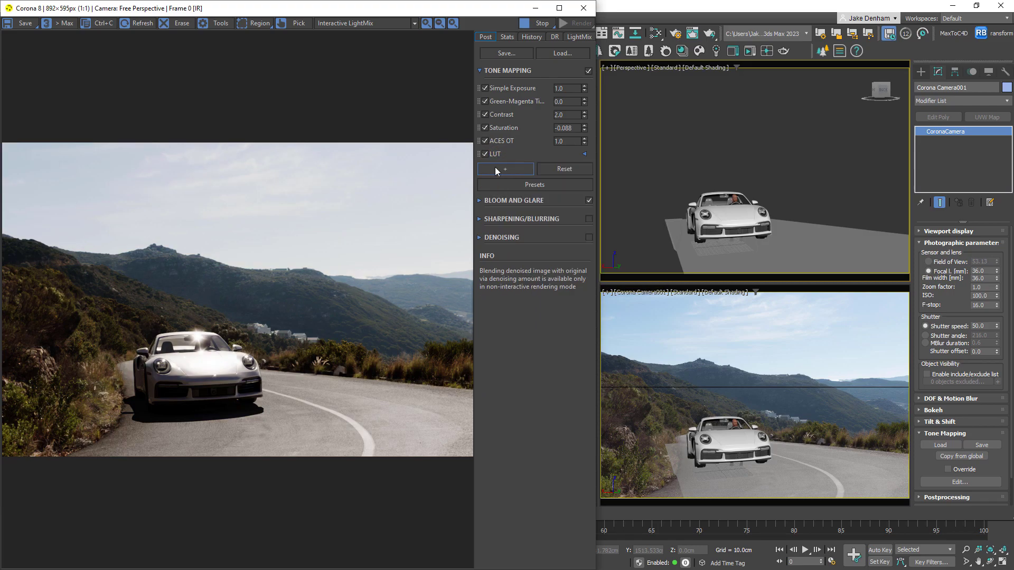
Add and enable a second LUT operator using GroundControl_Punch1 at 0.5 opacity
click(491, 168)
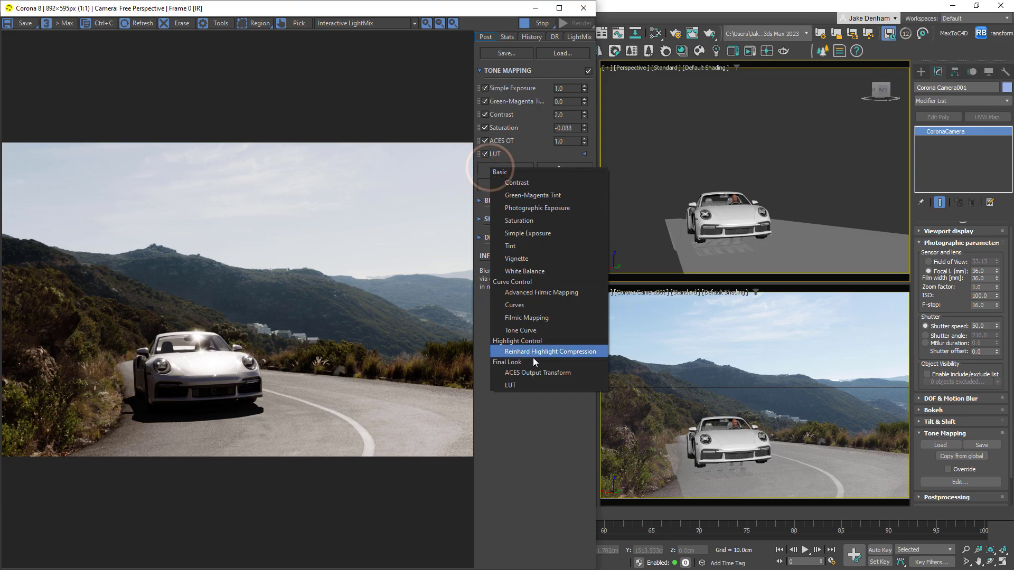
click(533, 386)
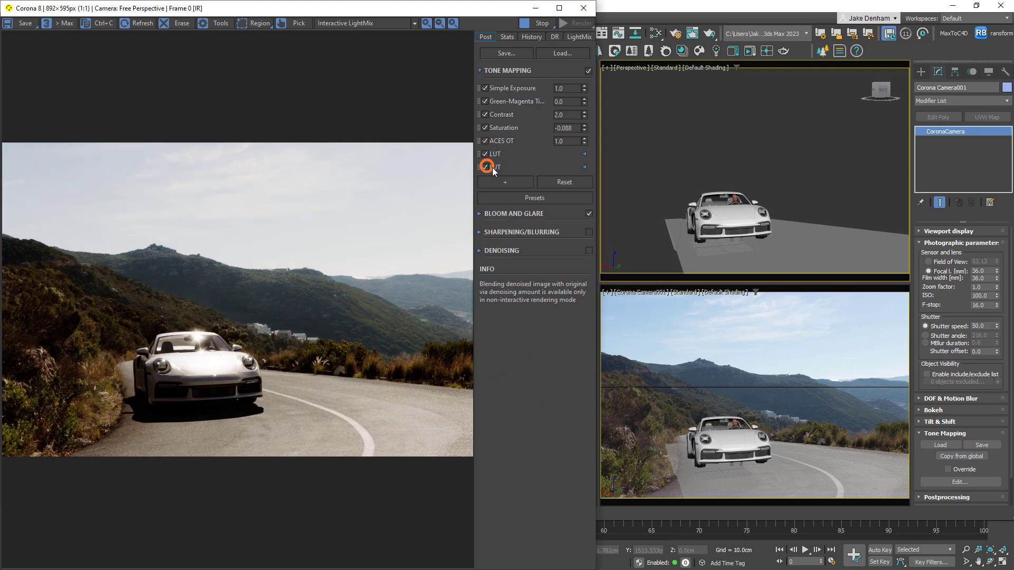
click(583, 168)
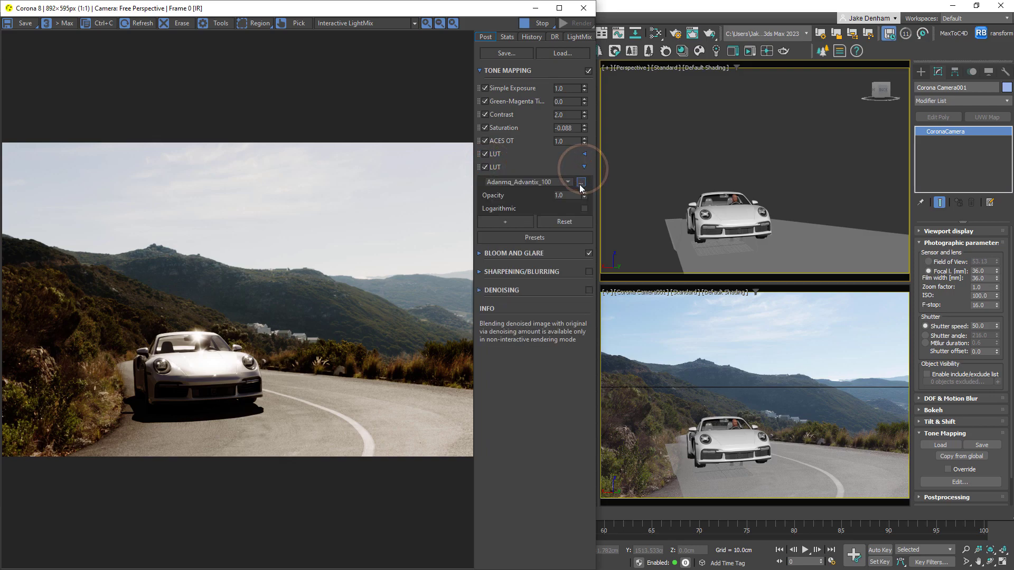
click(569, 182)
drag(569, 197, 571, 262)
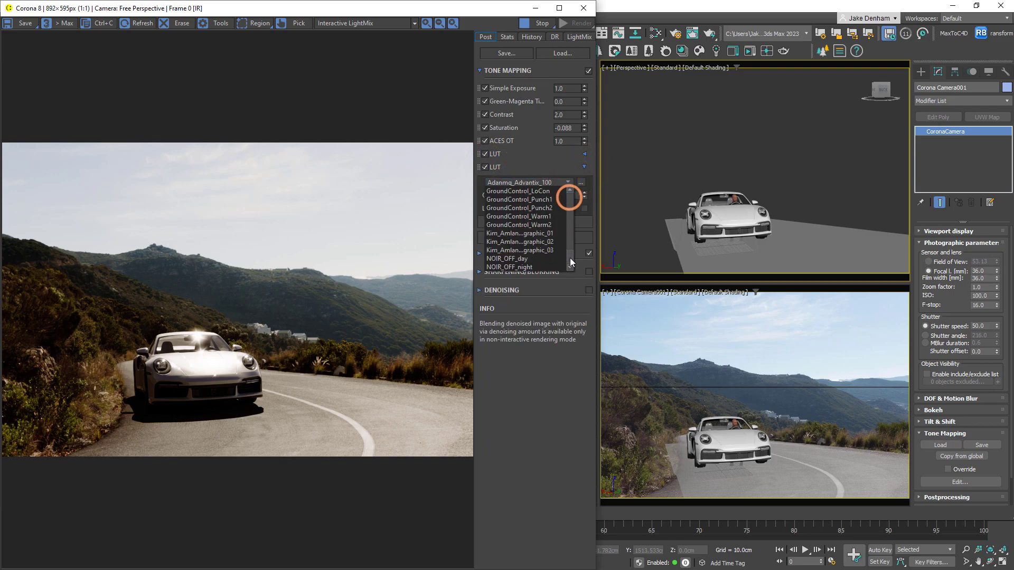
click(547, 200)
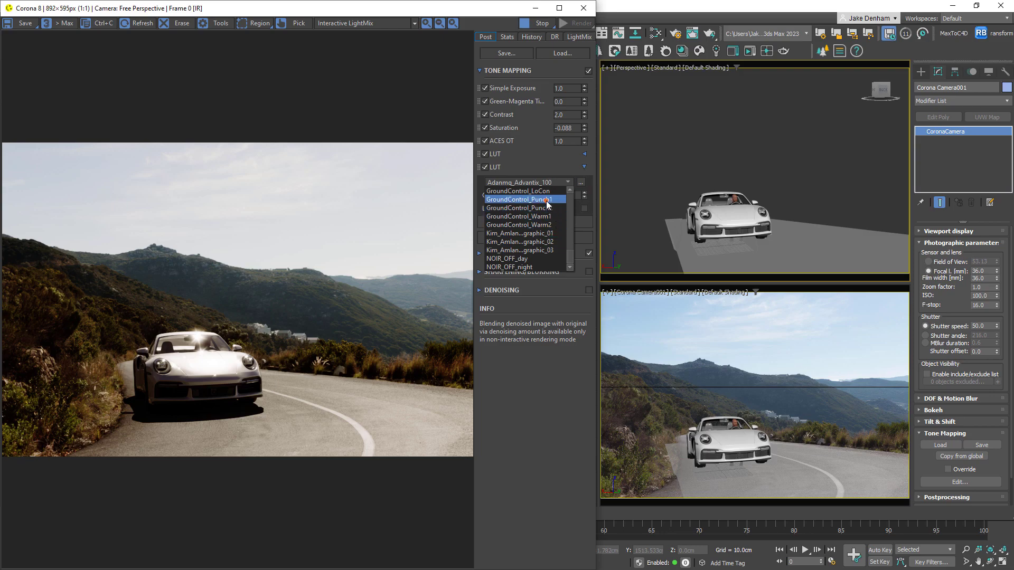
double_click(566, 195)
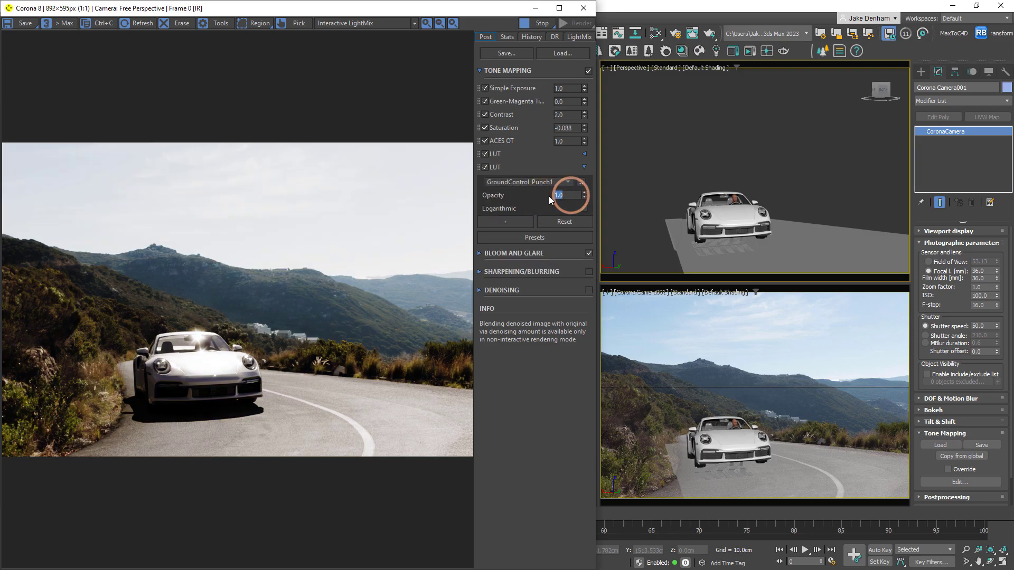
text(0.5)
key(Return)
Add and enable a third LUT operator using Adanmq_Polaroid_600
click(520, 220)
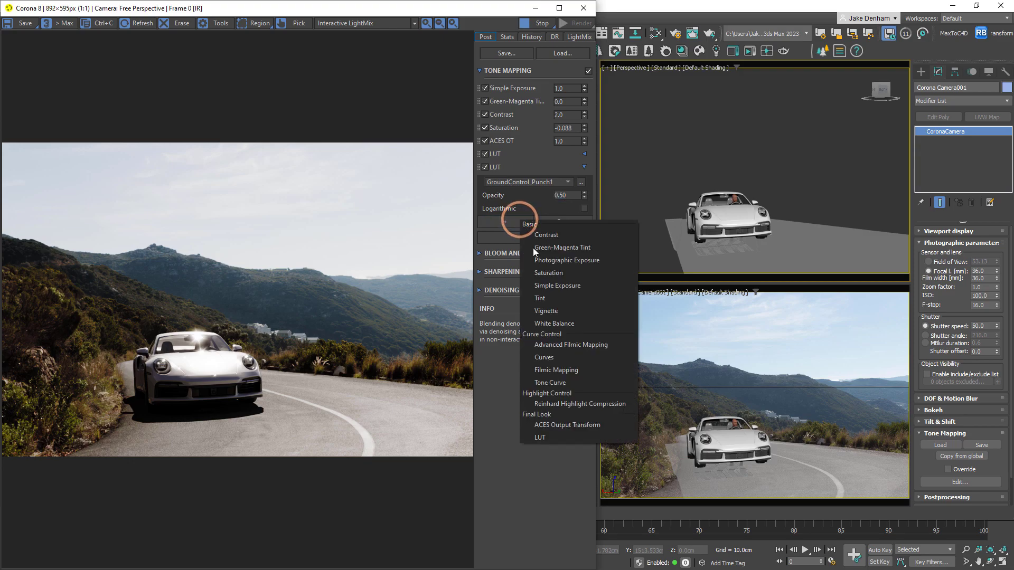
click(548, 434)
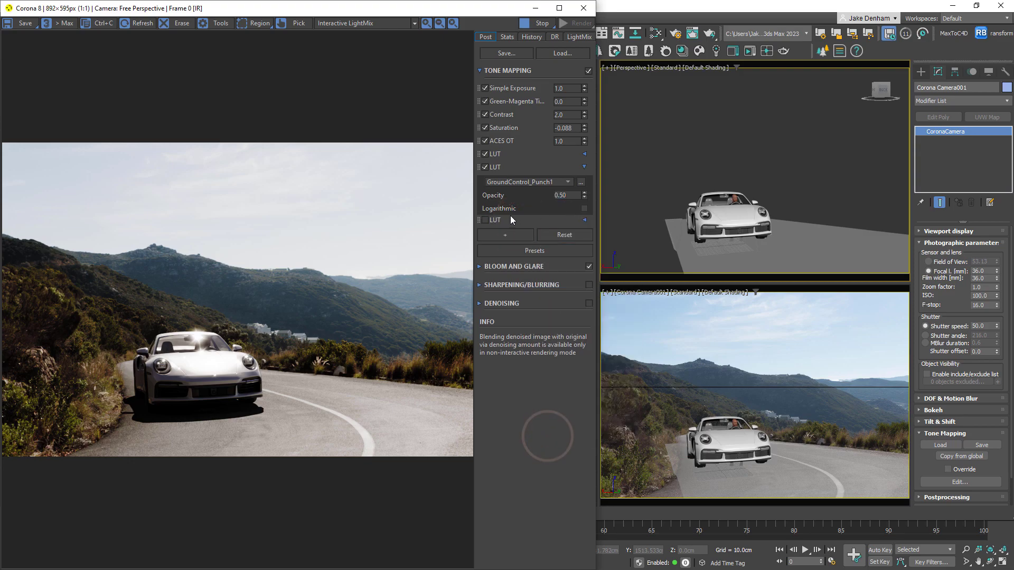
click(488, 219)
click(584, 220)
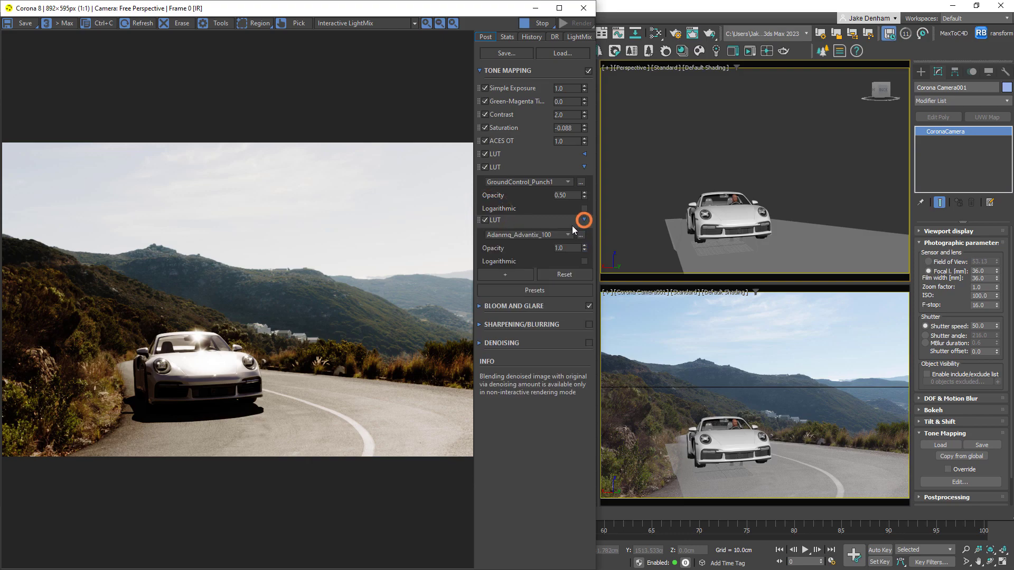
click(559, 235)
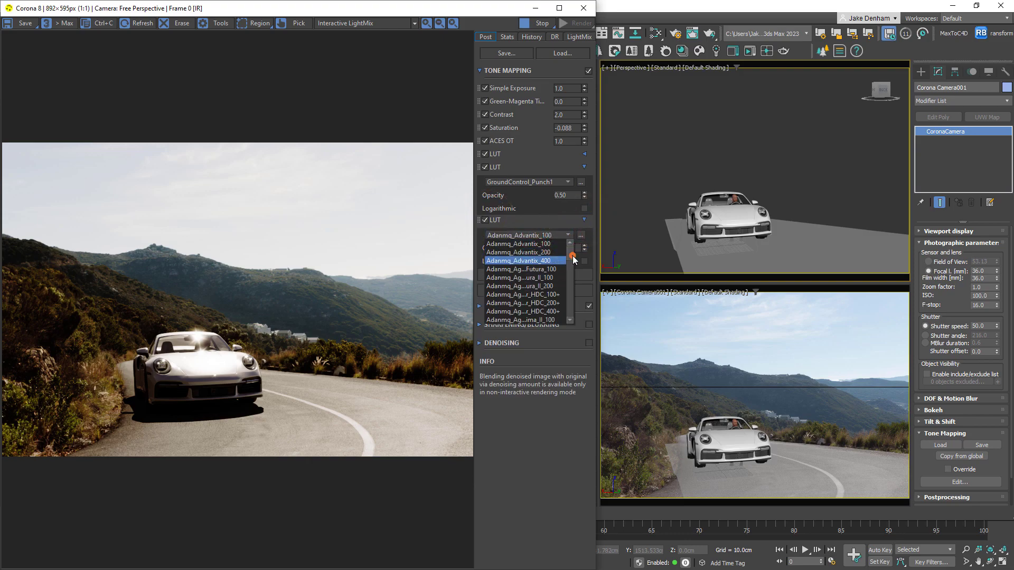
drag(570, 257, 572, 296)
click(556, 294)
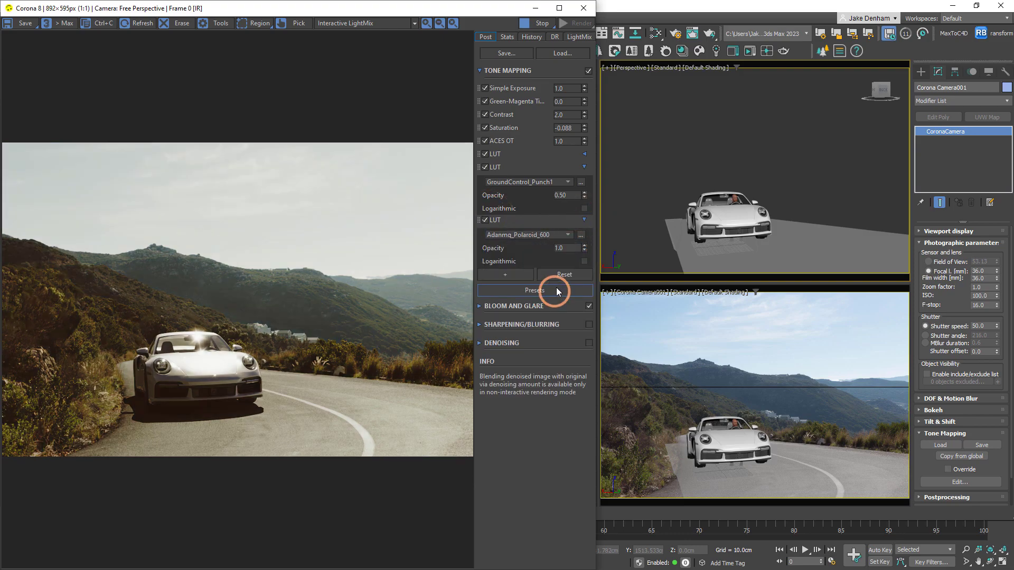
Compare the Polaroid LUT alone against the first two LUTs, leaving only the first two enabled
click(486, 167)
click(486, 153)
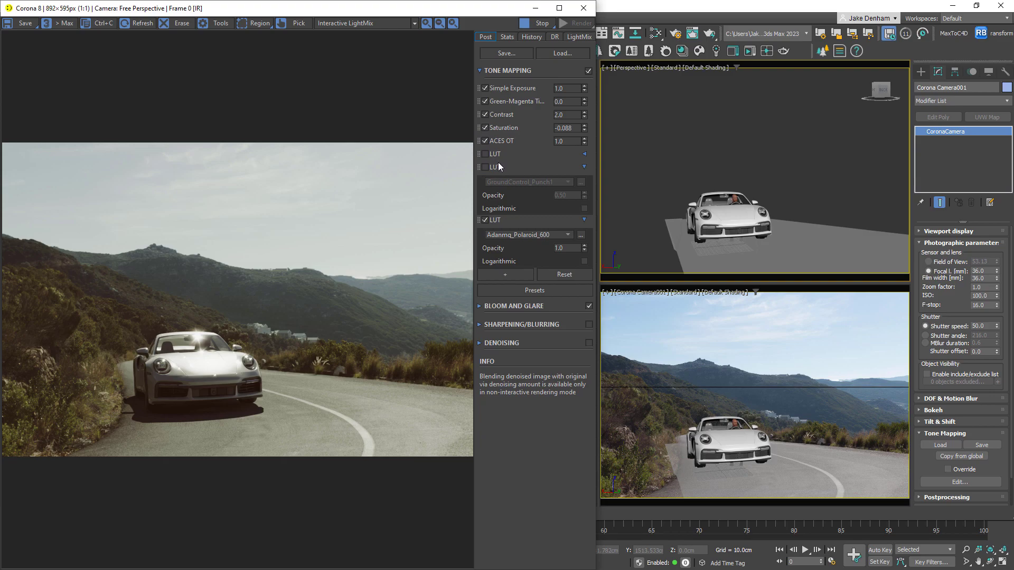
click(566, 234)
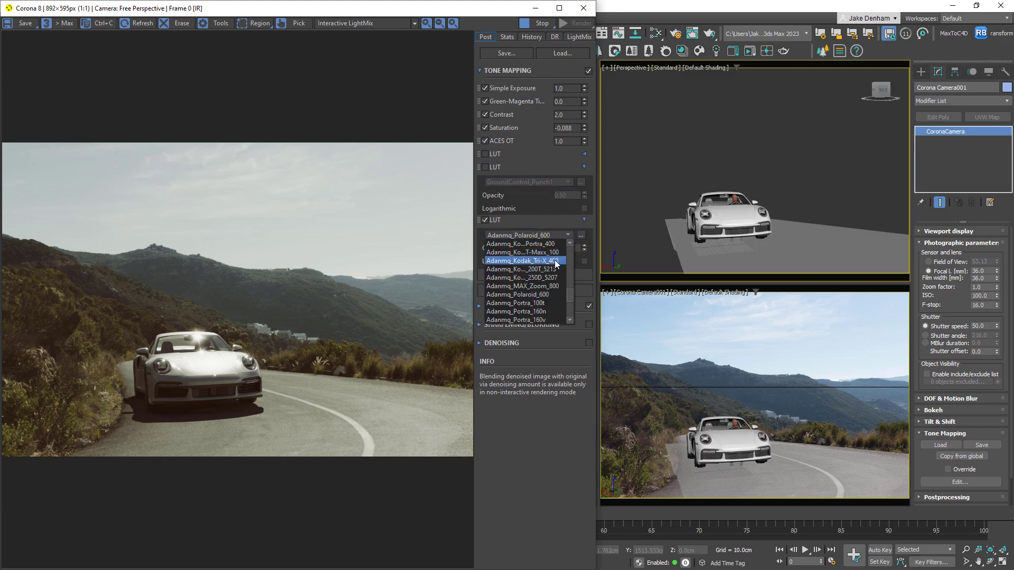
click(565, 234)
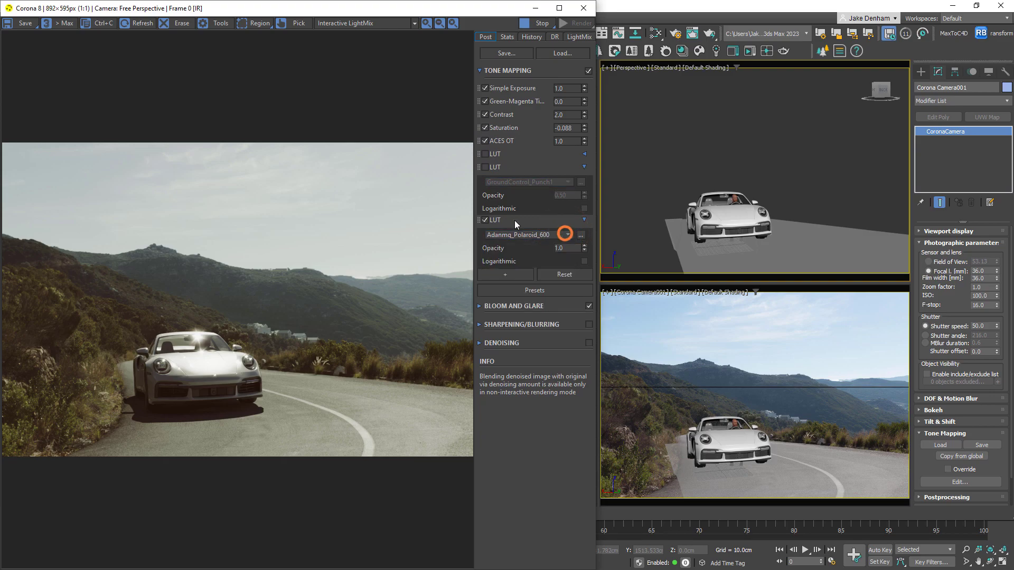
click(485, 220)
click(484, 167)
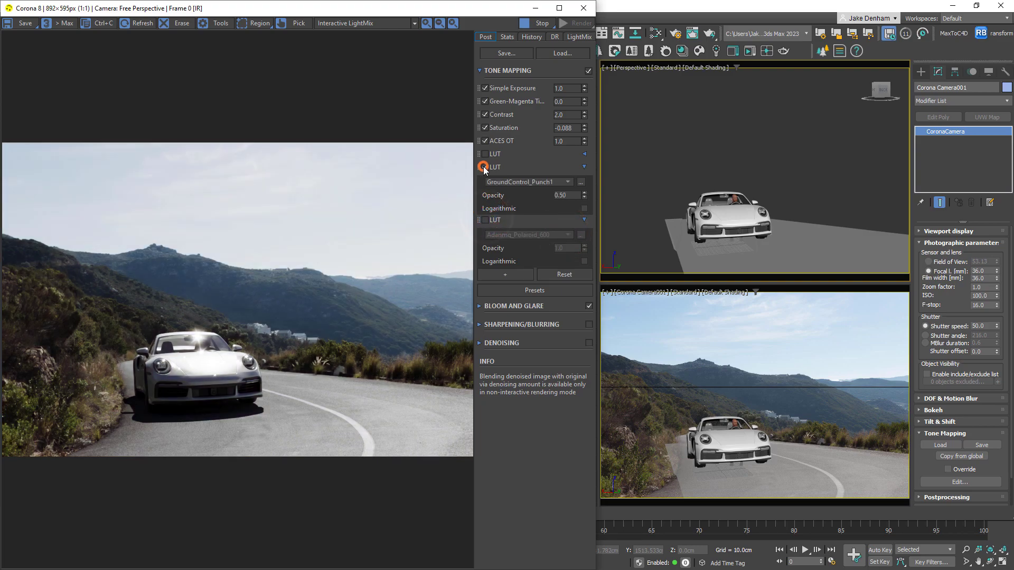
click(485, 154)
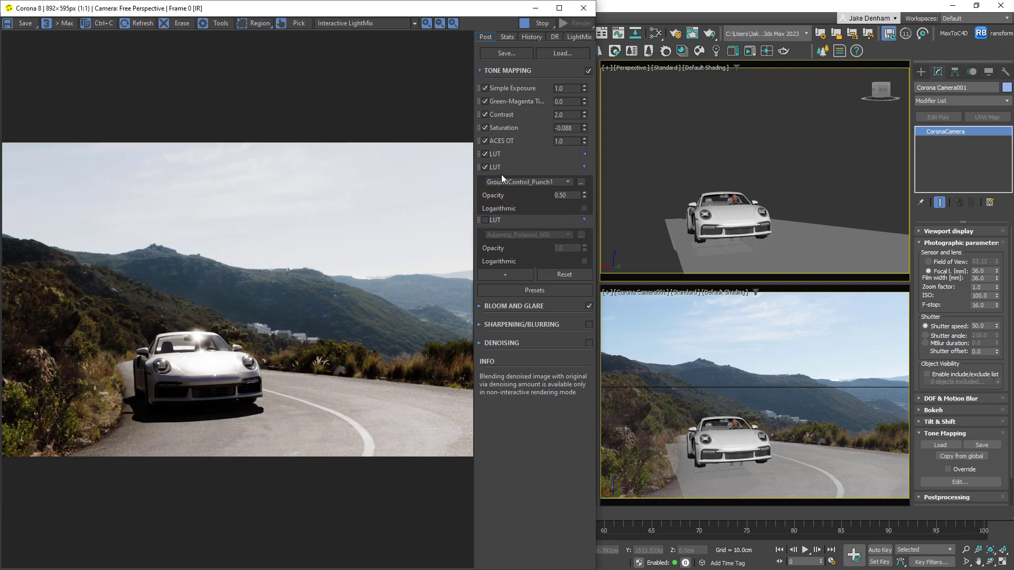
click(546, 291)
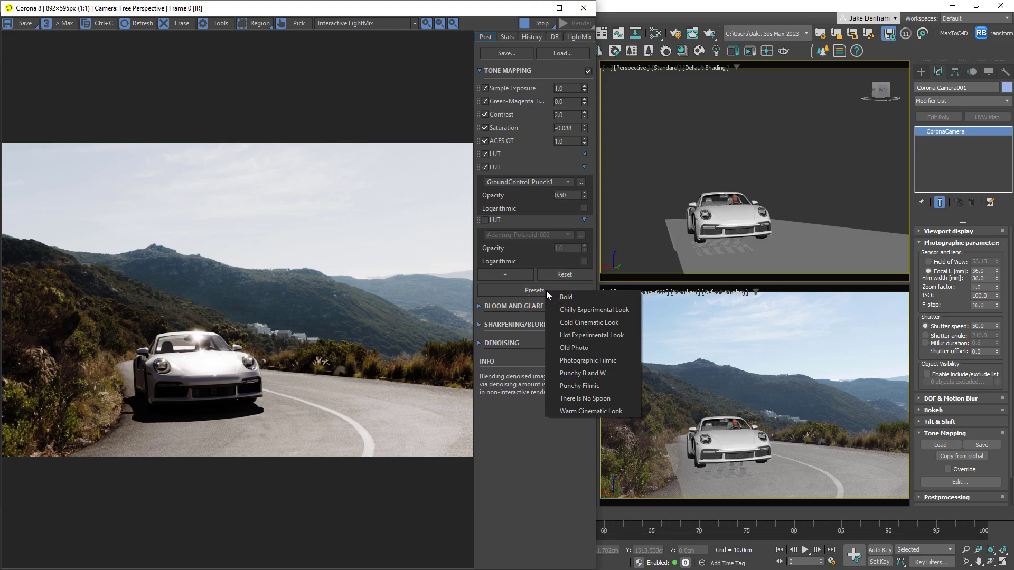
click(541, 290)
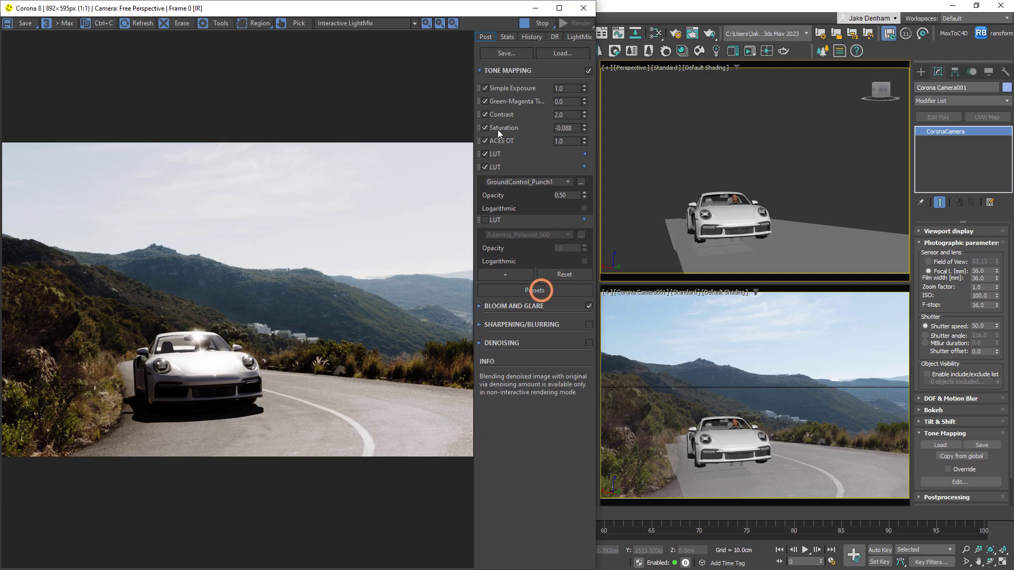
Save the post-processing settings over the existing Alpine Car.conf file in the Webicar folder
click(512, 54)
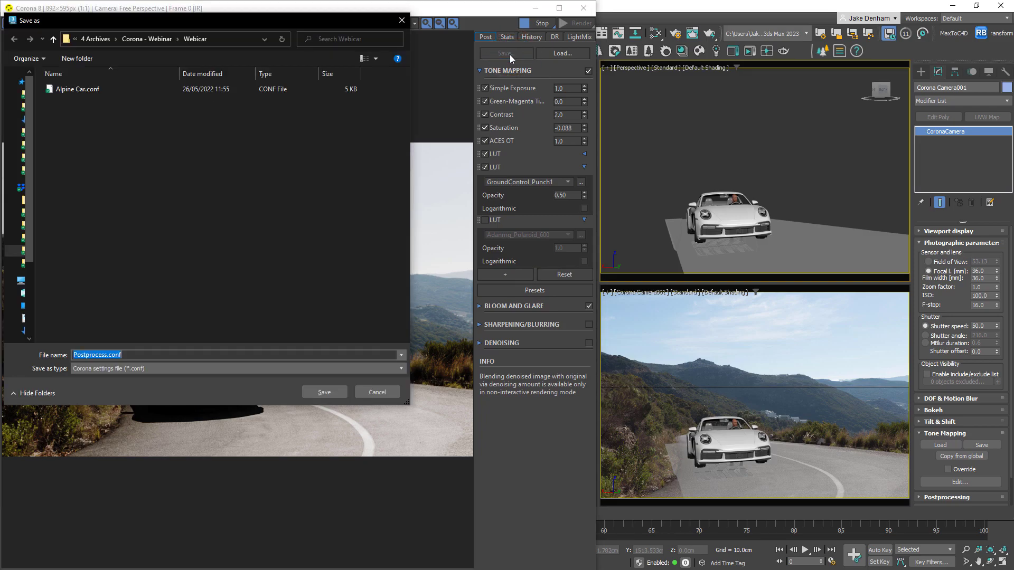
click(154, 90)
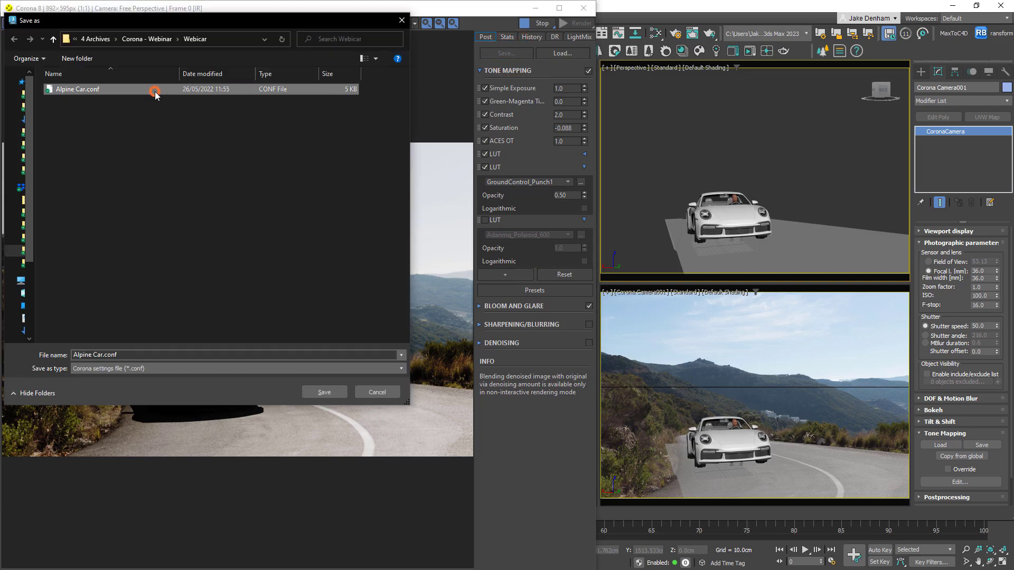
click(317, 388)
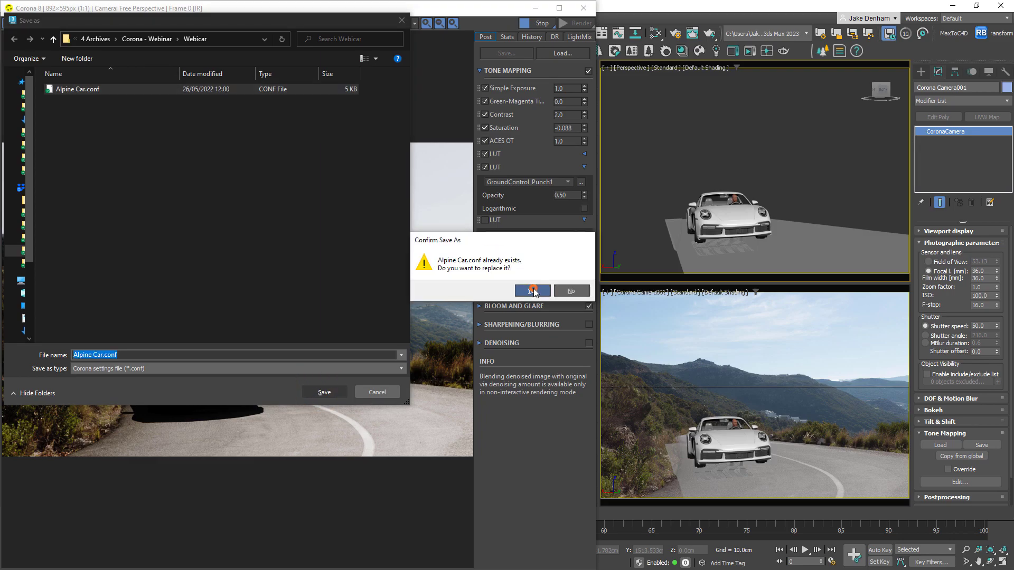
click(533, 291)
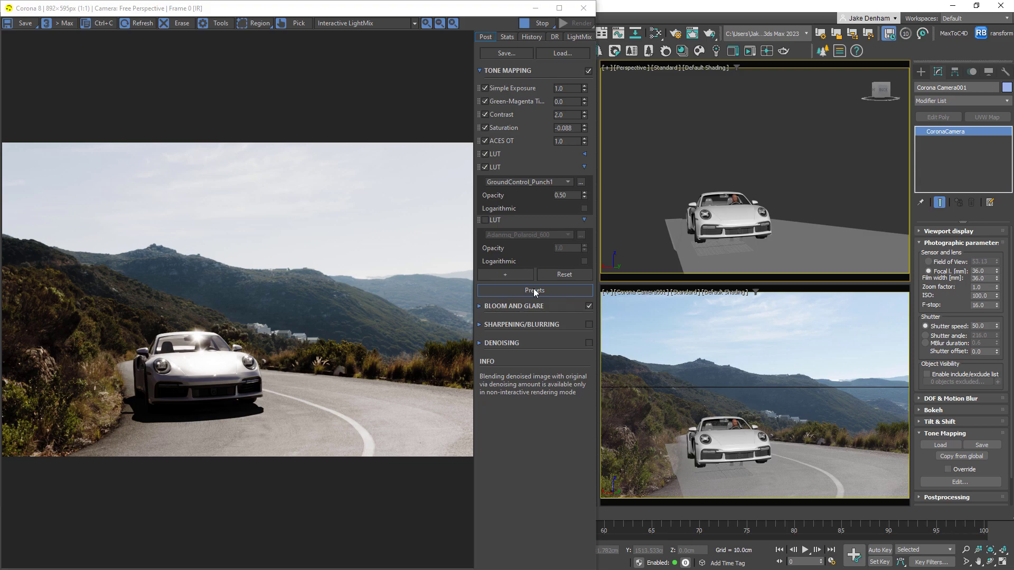
Apply the Warm Cinematic Look preset, reset its Simple Exposure to 0 and raise Contrast to about 2.5
click(535, 291)
click(556, 410)
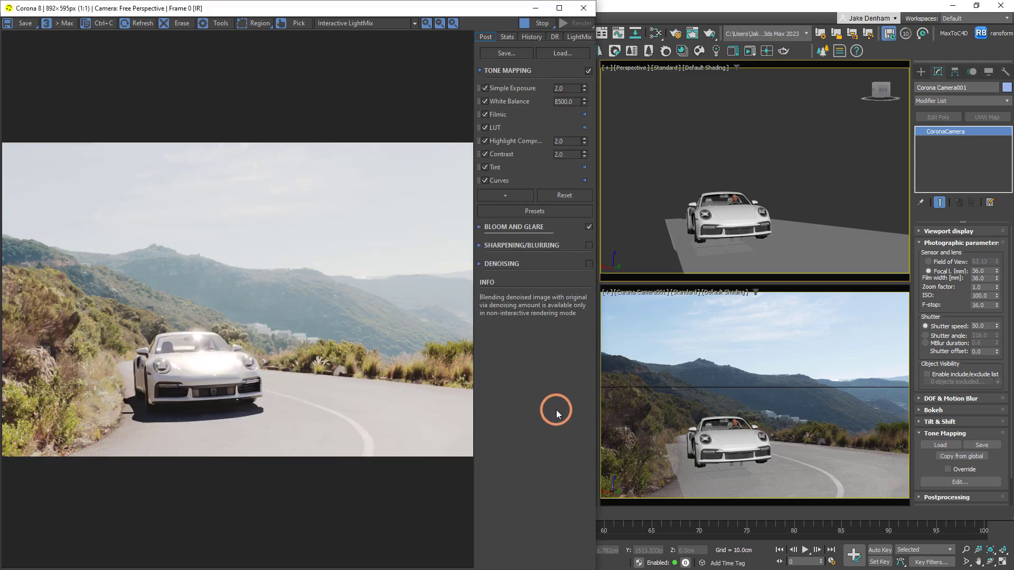
right_click(584, 89)
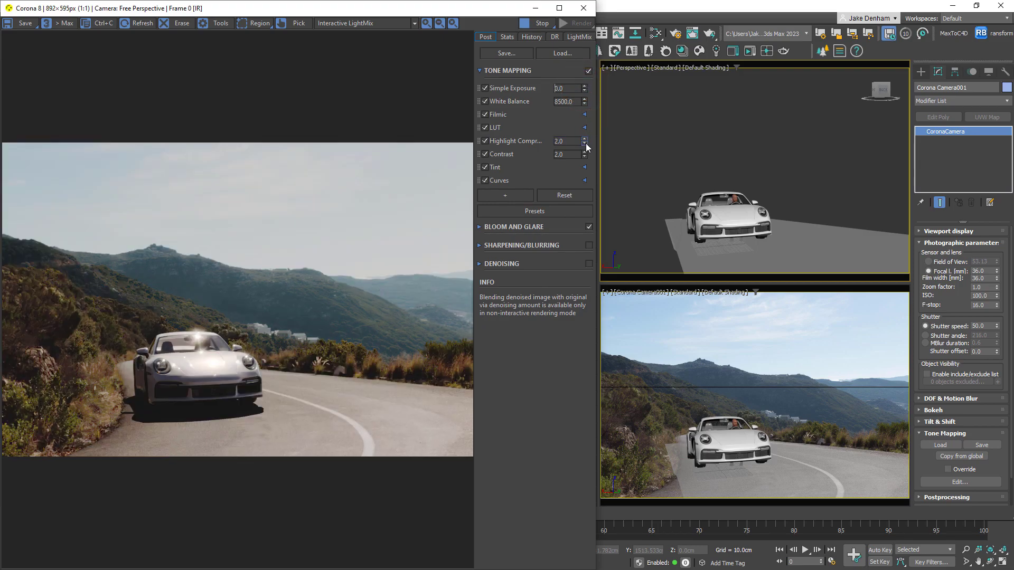
drag(584, 158, 583, 122)
Enable the tone mapping override on the Corona Camera001 camera
click(651, 292)
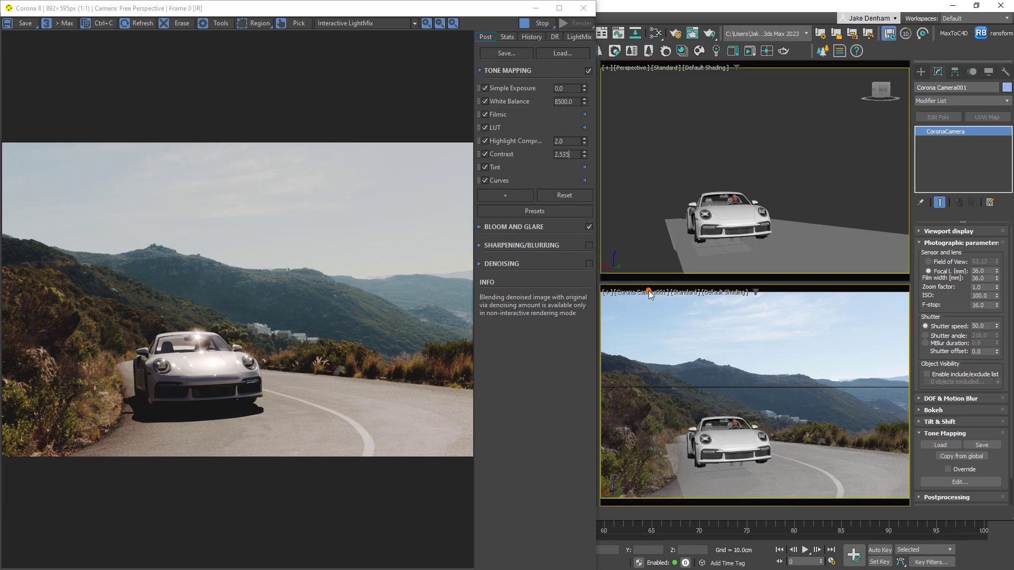
click(646, 494)
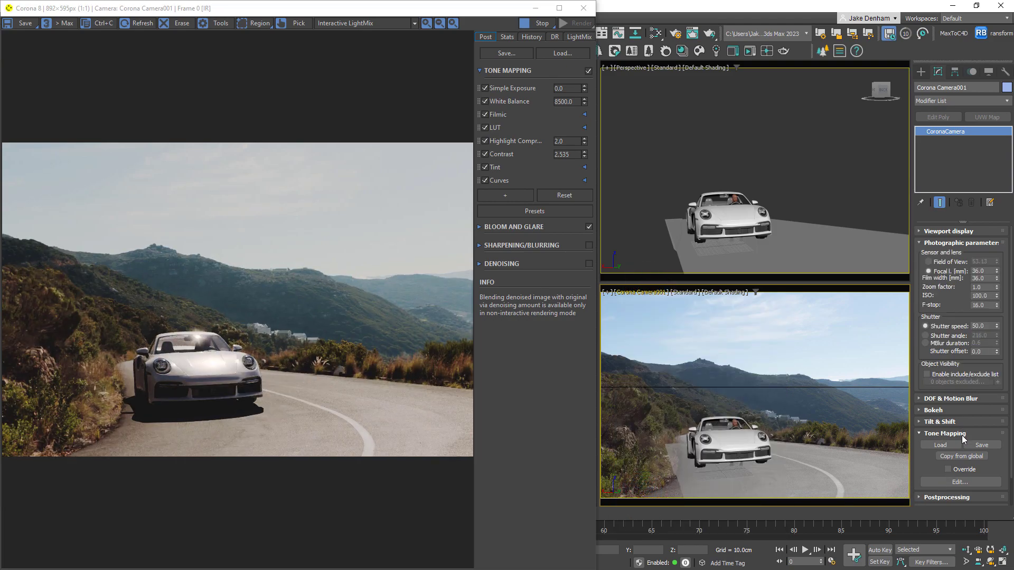
click(964, 470)
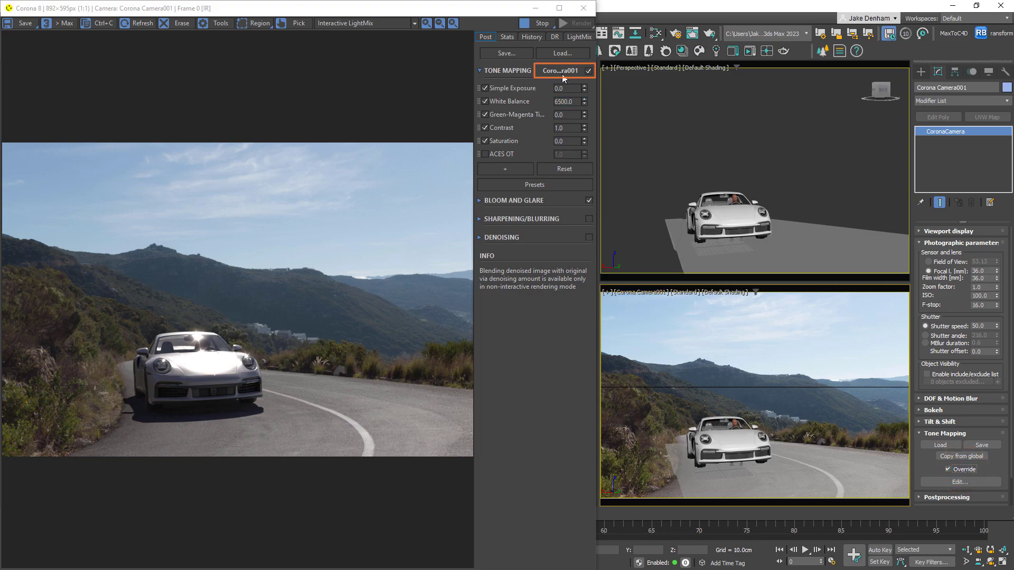
Apply the Old Photo preset to the camera's tone mapping, reset its Simple Exposure to 0 and set Contrast to 5
click(531, 183)
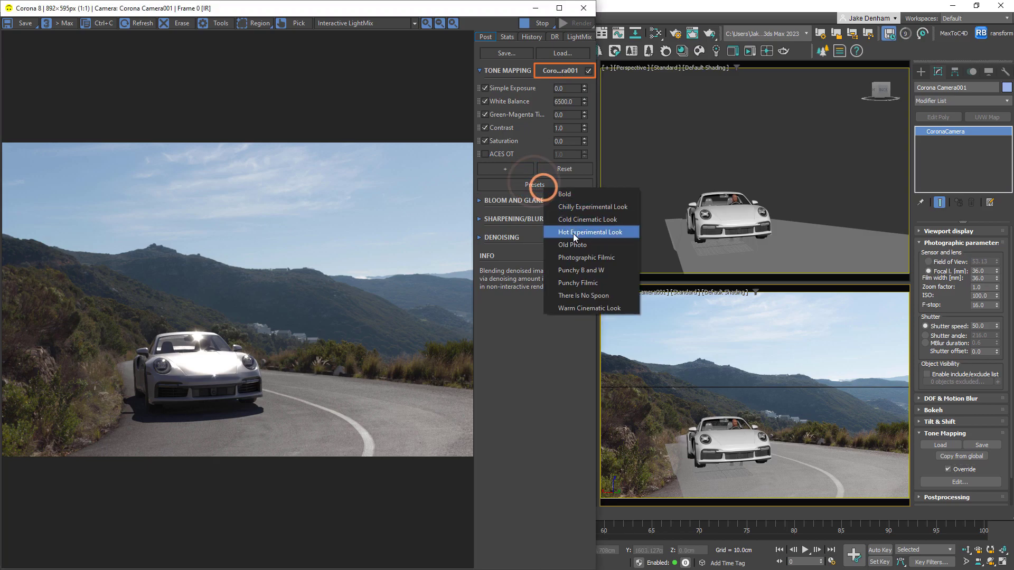
click(575, 244)
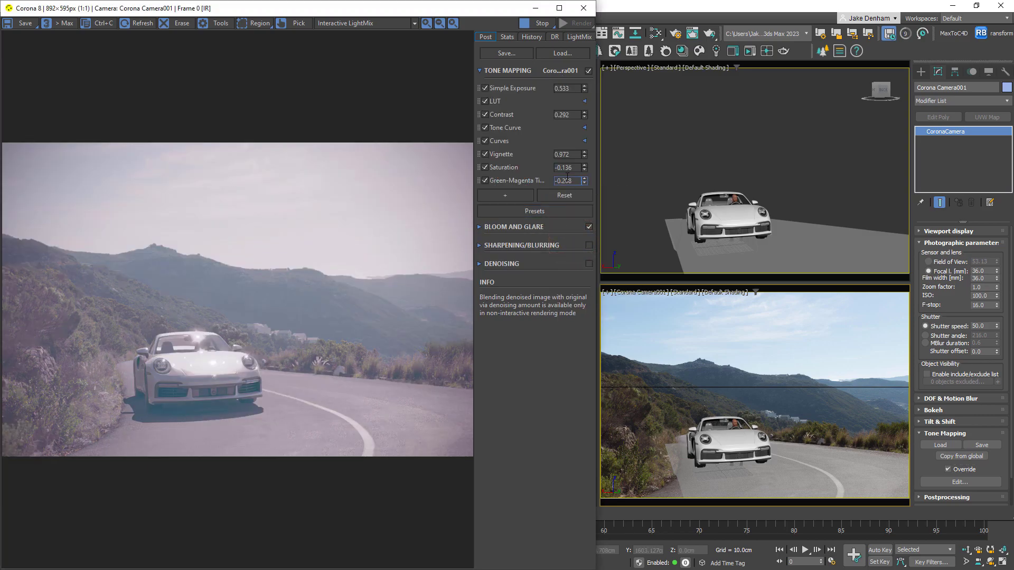
right_click(585, 88)
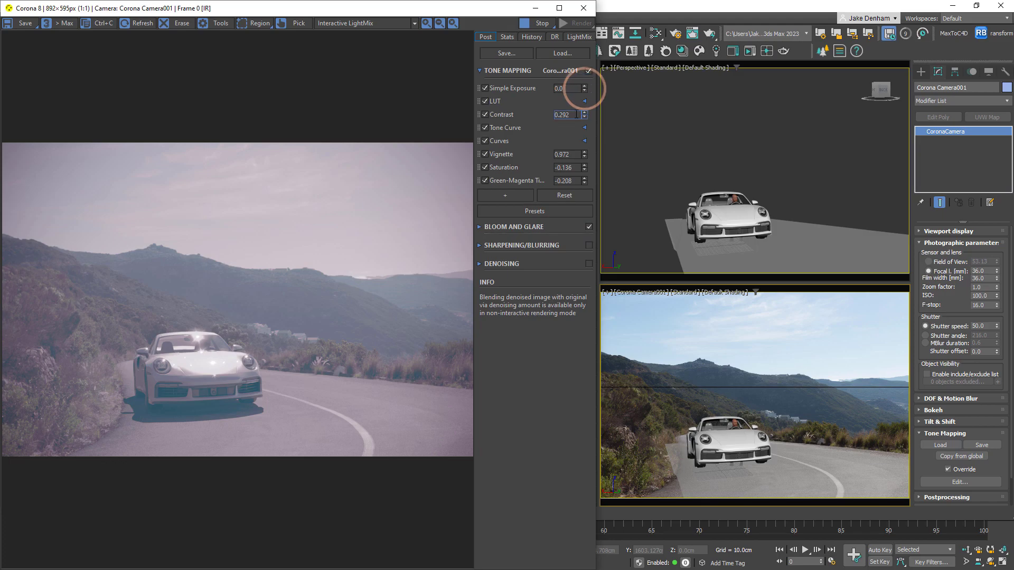
double_click(562, 114)
text(5)
key(Return)
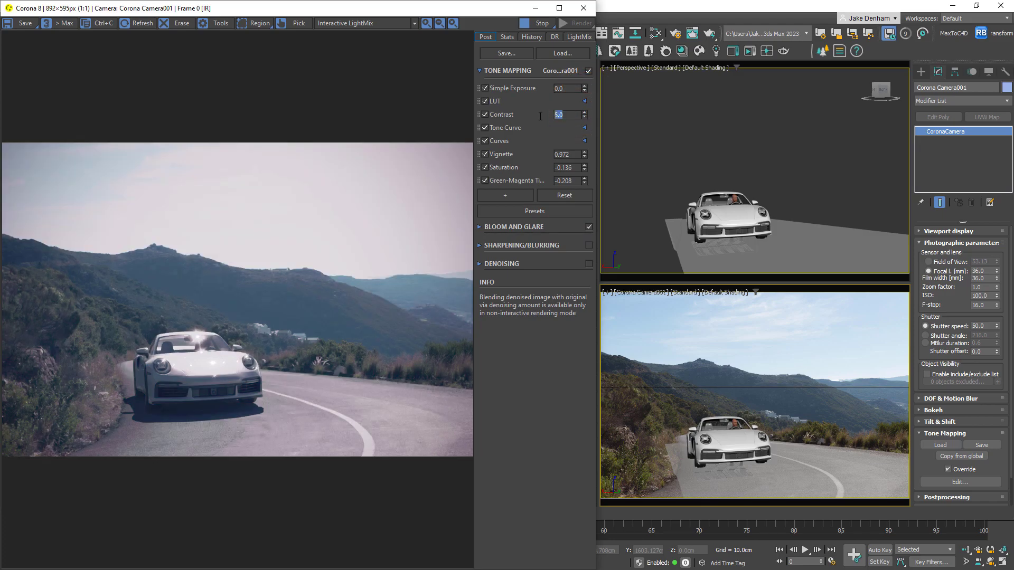
Compare the render in the Perspective view with the camera view to check global against overridden tone mapping
click(635, 175)
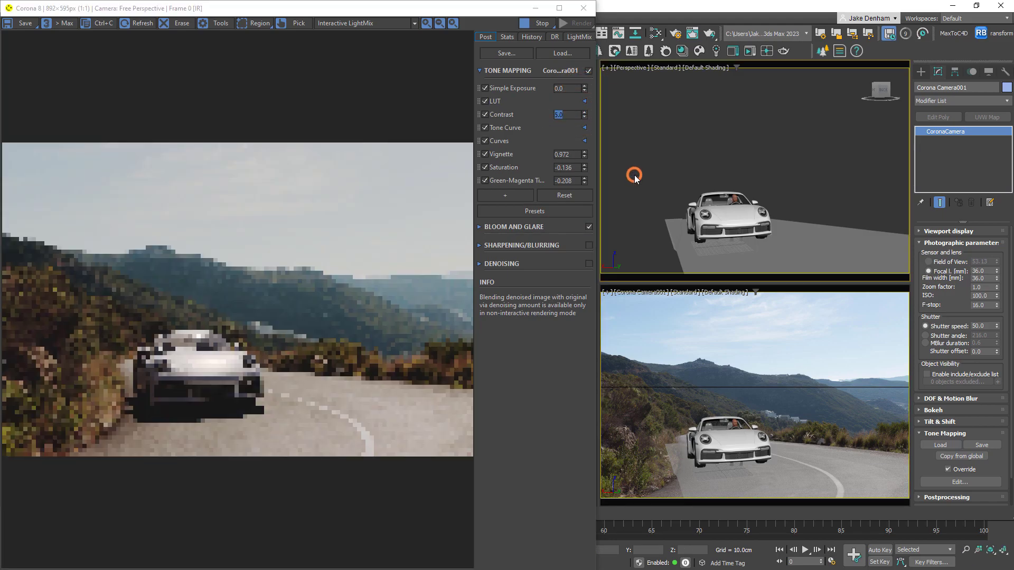
click(658, 315)
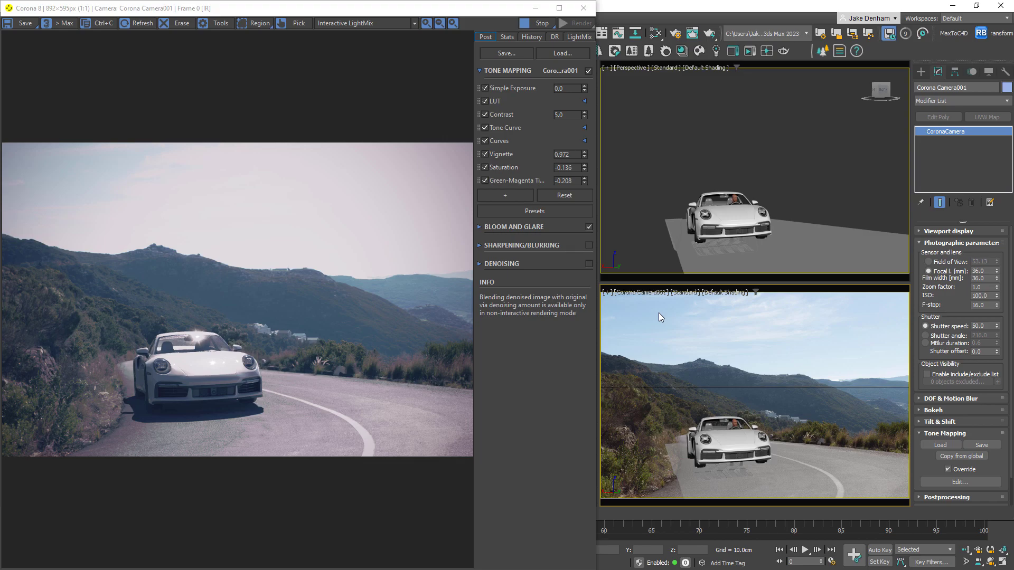
Add a Photographic Exposure operator above all others in the camera's tone mapping stack and remove Simple Exposure
click(504, 199)
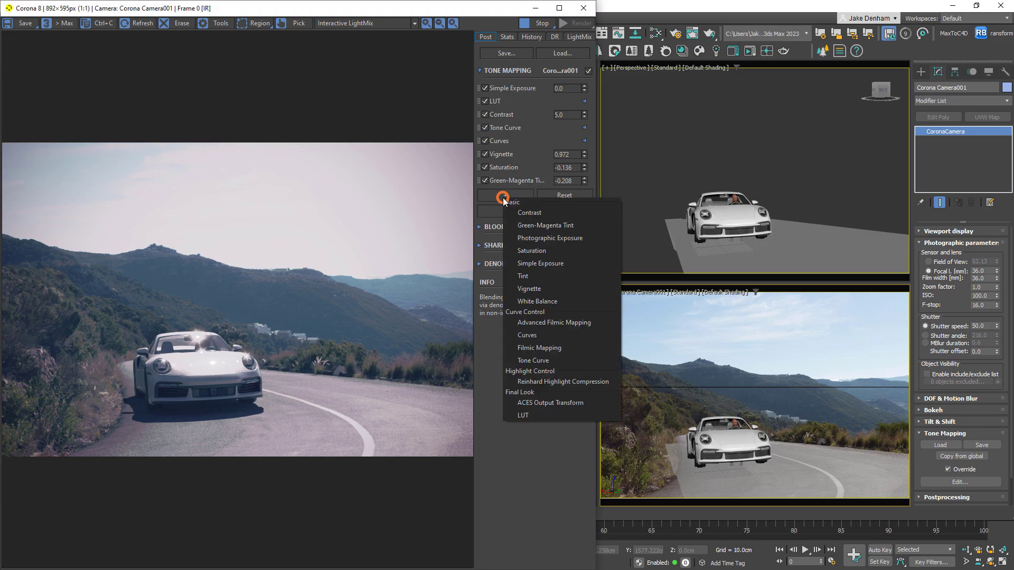
click(529, 239)
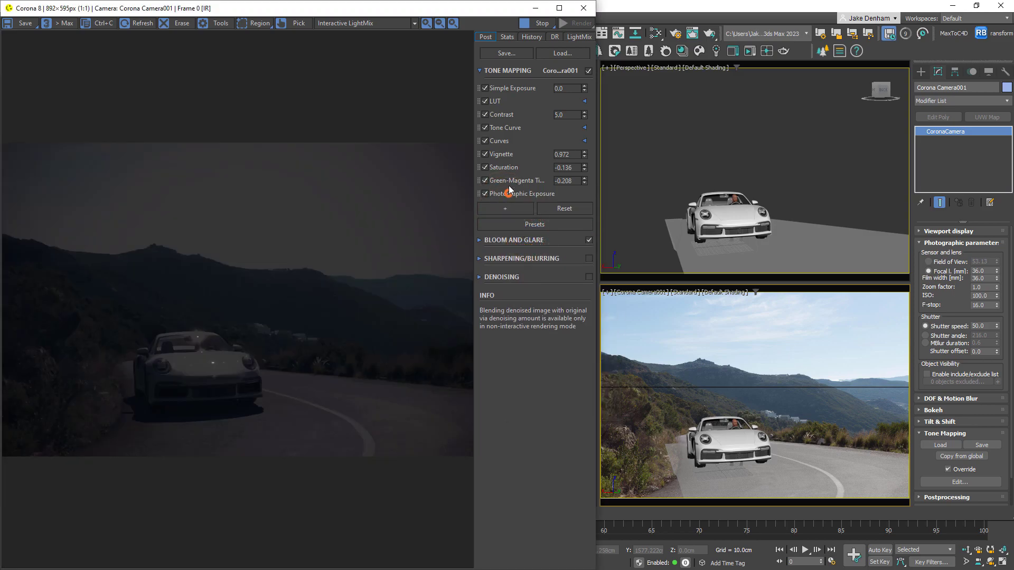
drag(508, 193, 506, 88)
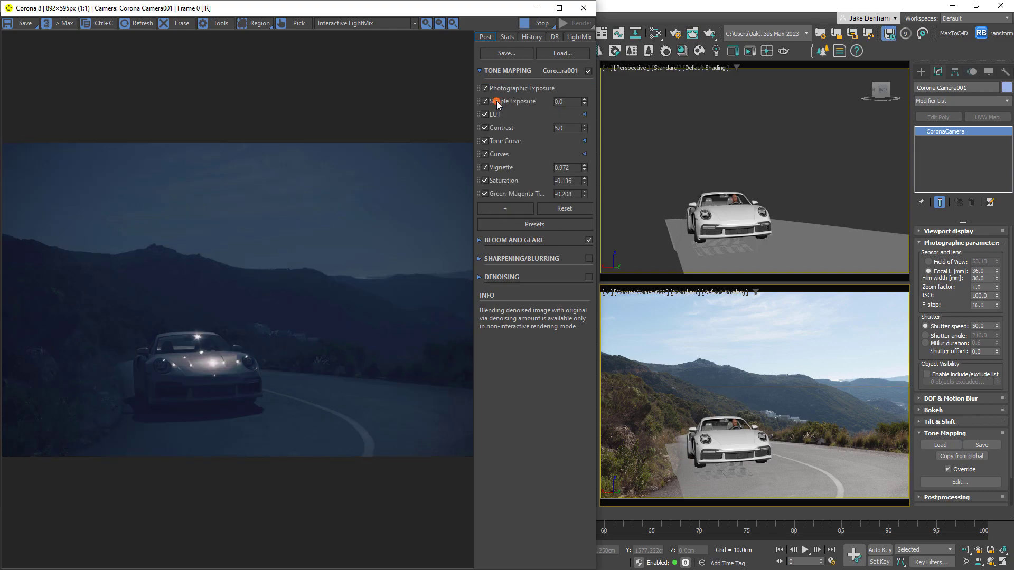
right_click(497, 103)
click(515, 109)
Adjust the camera exposure to an F-stop of about 4.16, shutter speed of about 76.5 and ISO of about 165
drag(997, 306, 997, 346)
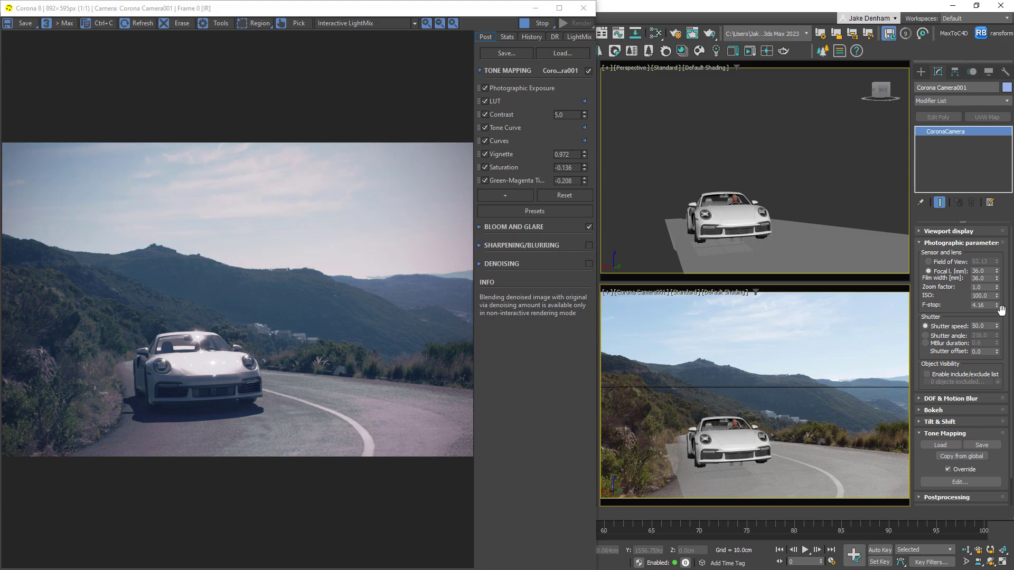
click(997, 327)
drag(997, 306, 999, 316)
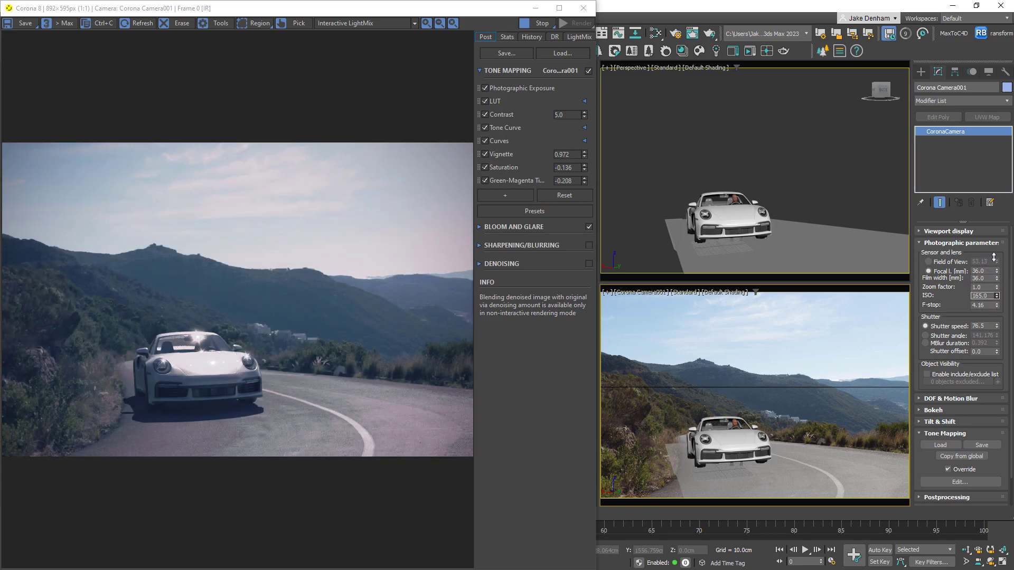